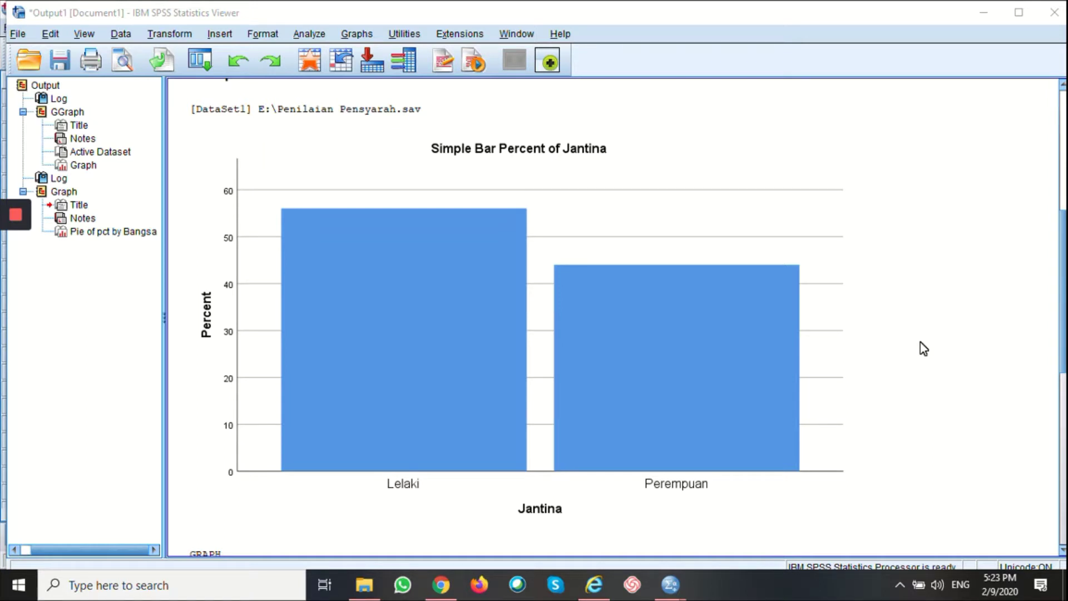
- Select the Simple Bar Percent of Jantina chart in the Output Viewer
click(716, 223)
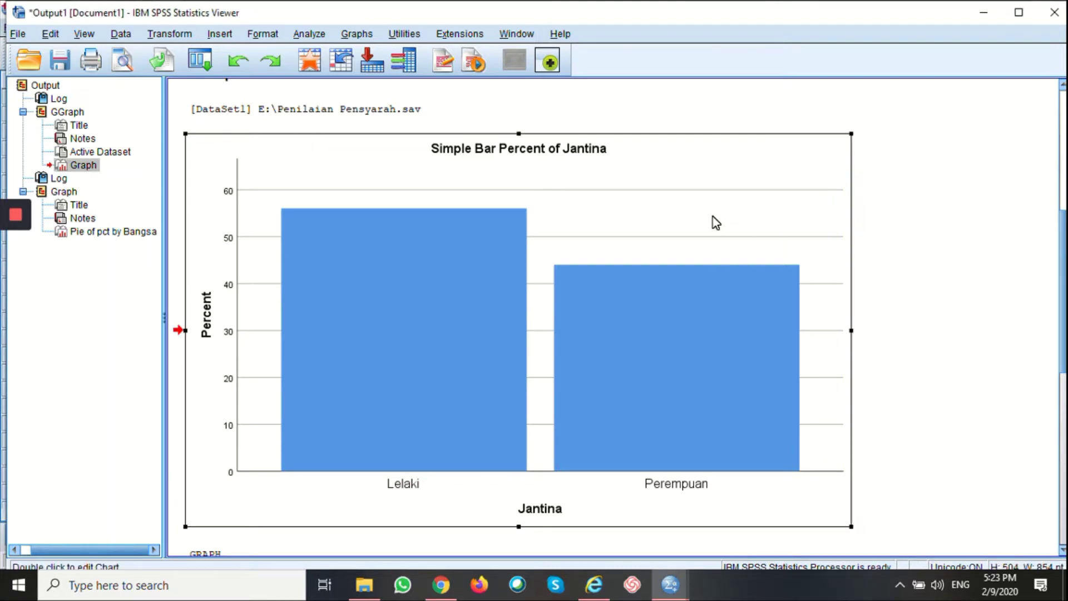
- Open the Jantina bar chart in the Chart Editor, move it left, and open the bar properties
double_click(716, 222)
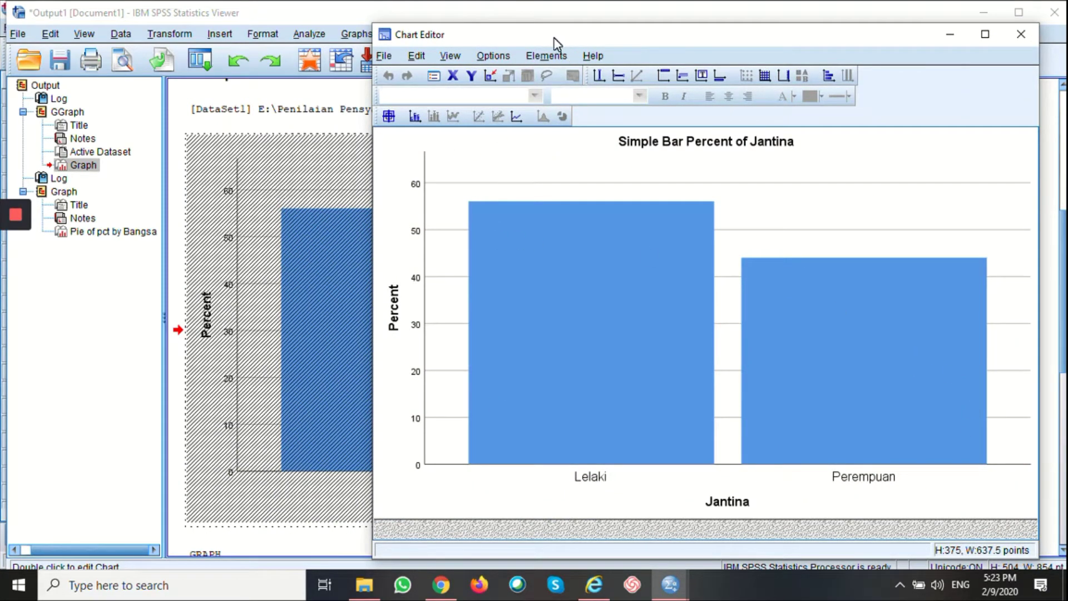
drag(553, 38, 458, 34)
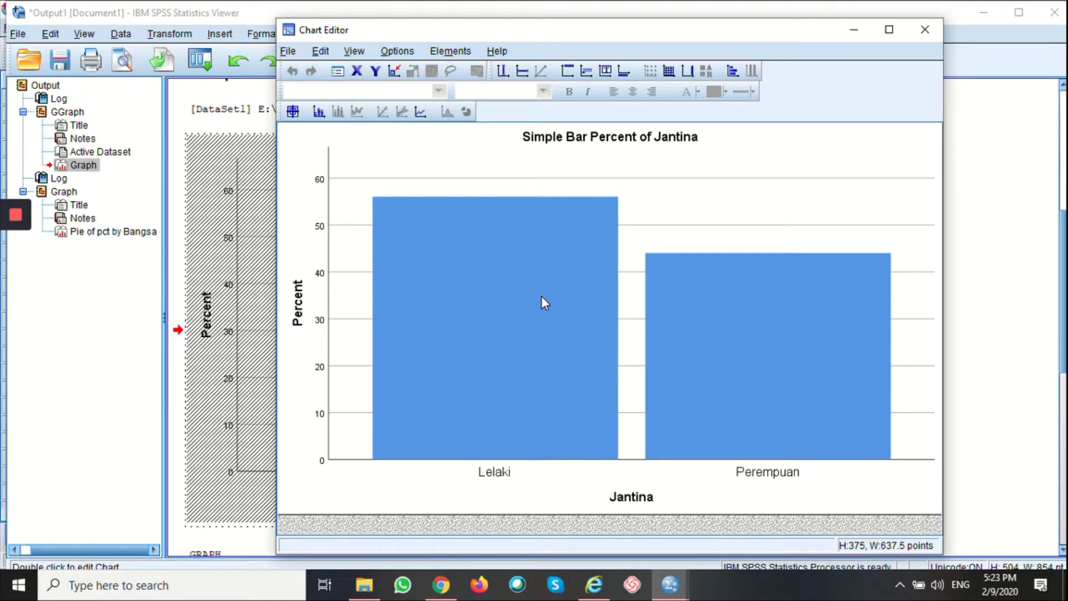
double_click(508, 331)
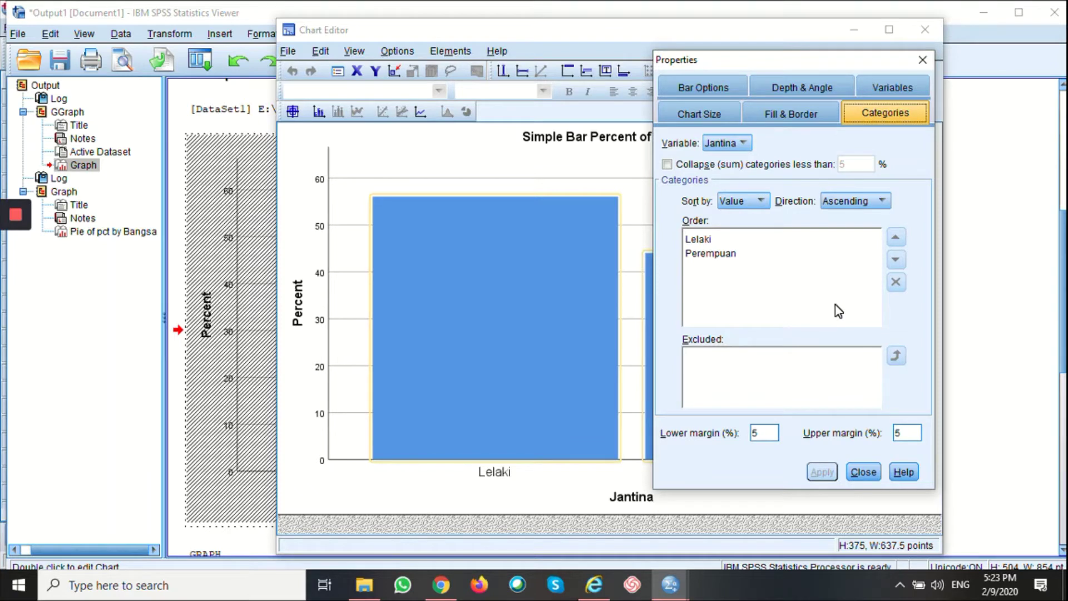
- Fill both Jantina bars with grey (150, 145, 145) instead of blue
click(790, 118)
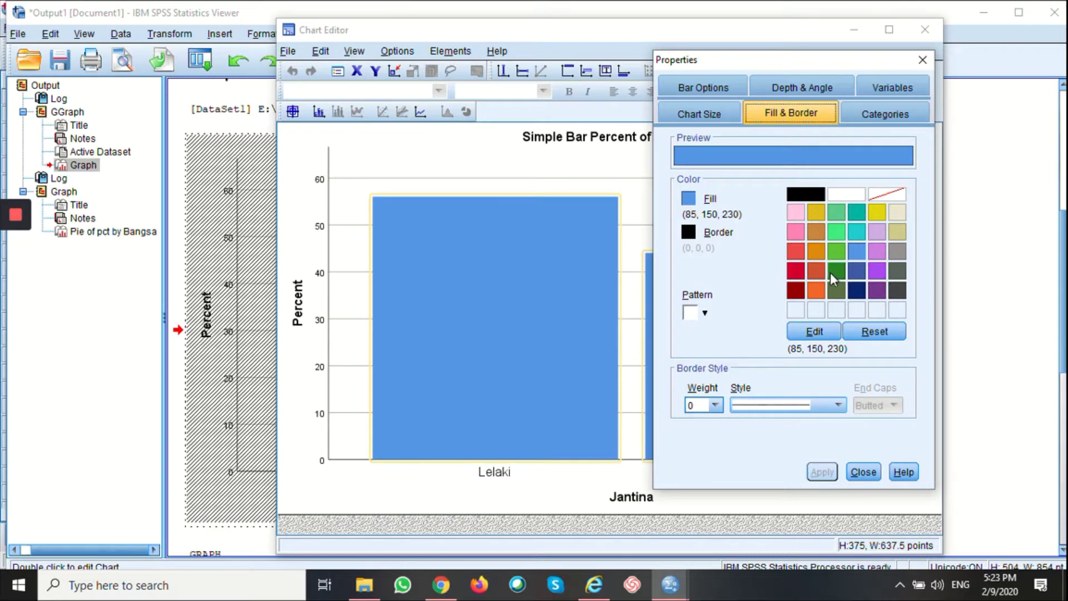
click(898, 252)
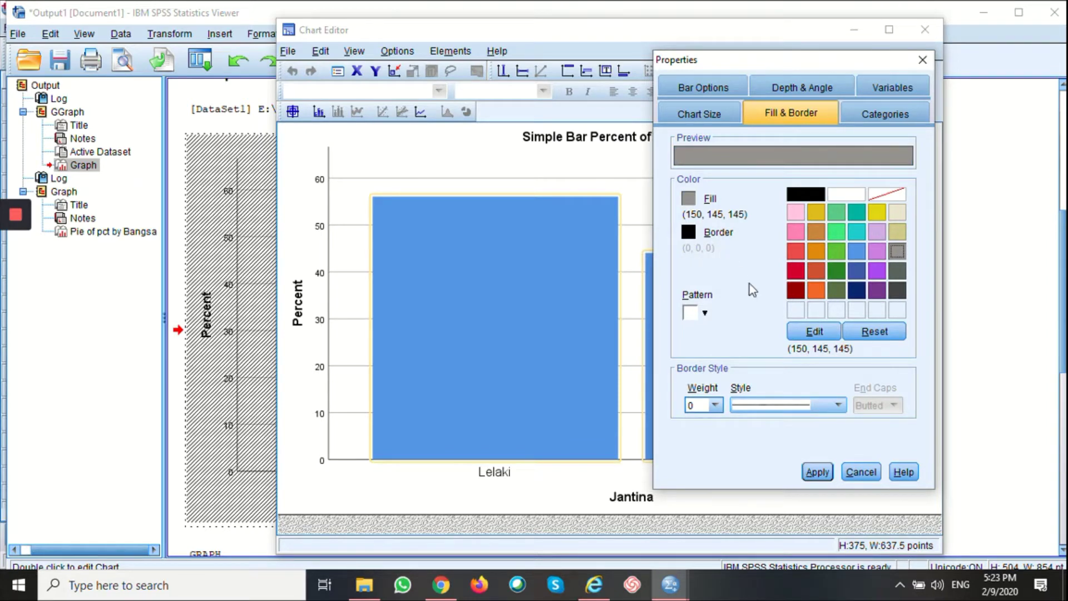
click(826, 474)
click(863, 472)
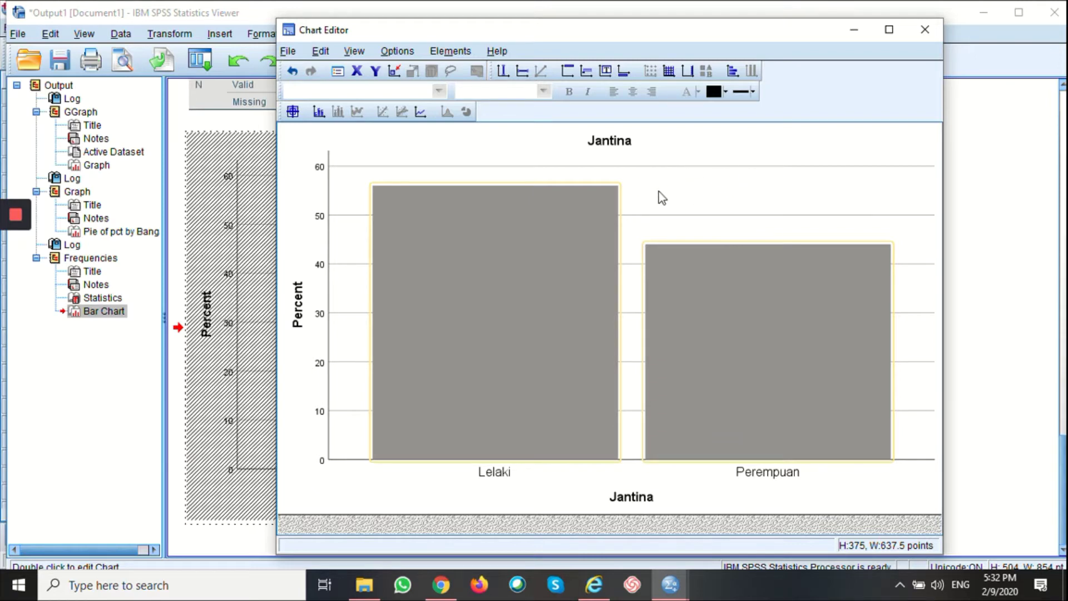
- Hide the grid lines and label the bars with 1-decimal percentages (56.0%, 44.0%)
click(670, 76)
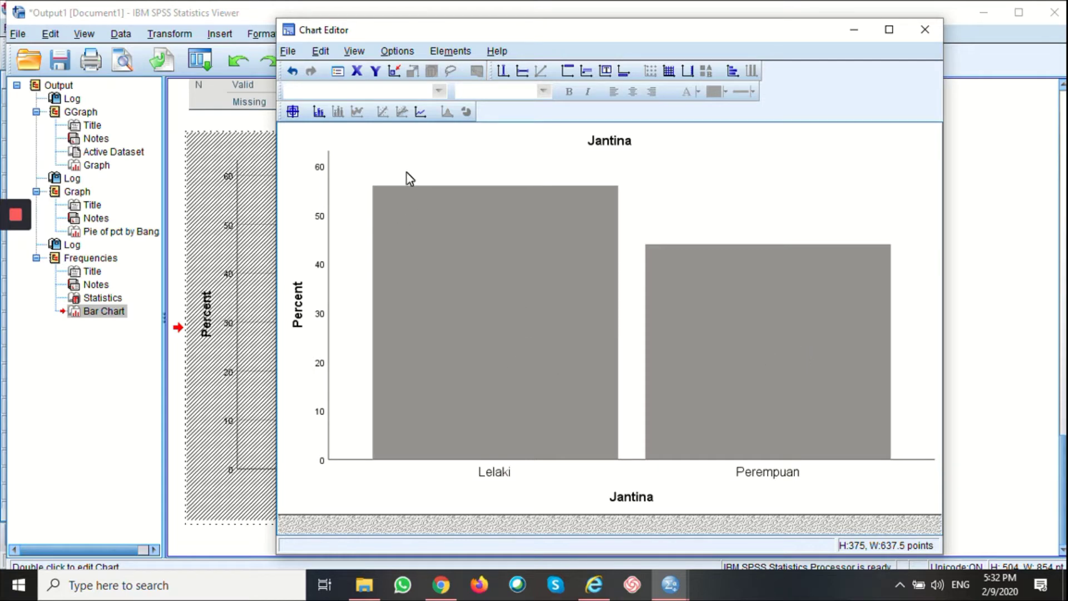
click(319, 114)
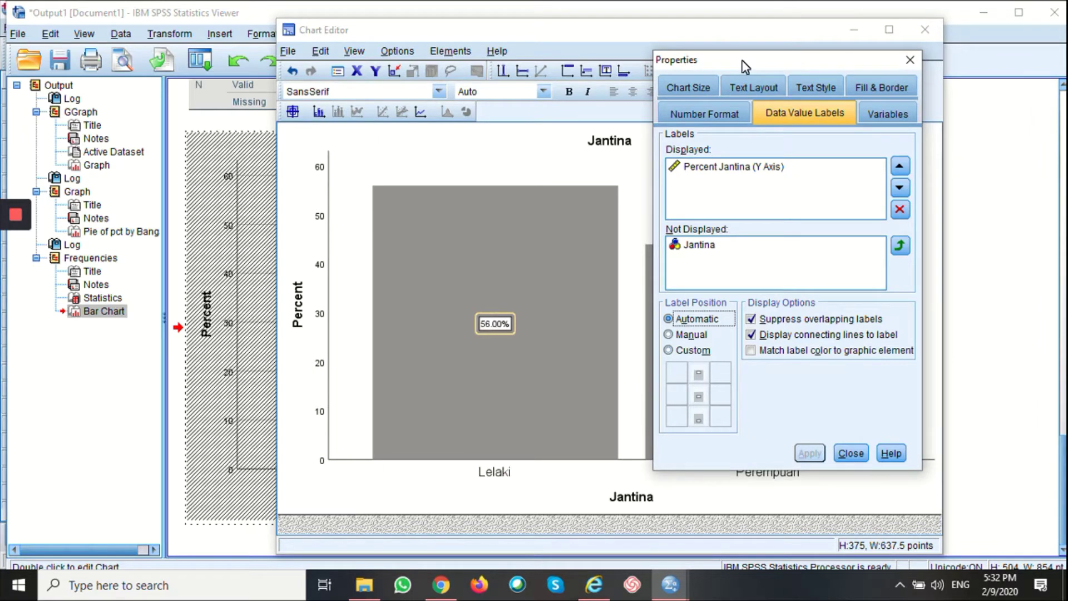
click(717, 118)
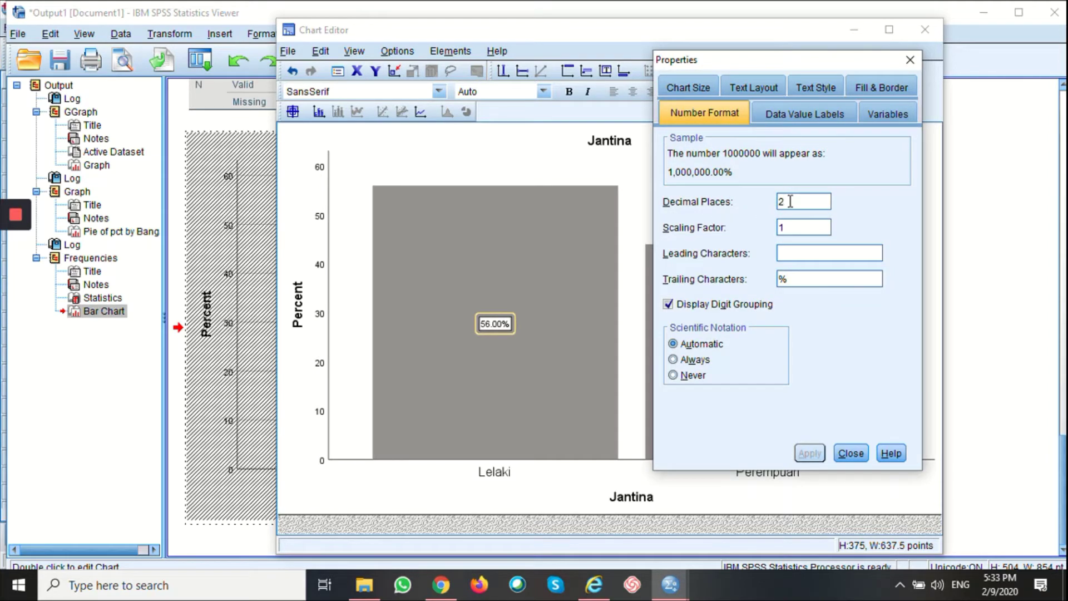
key(BackSpace)
text(1)
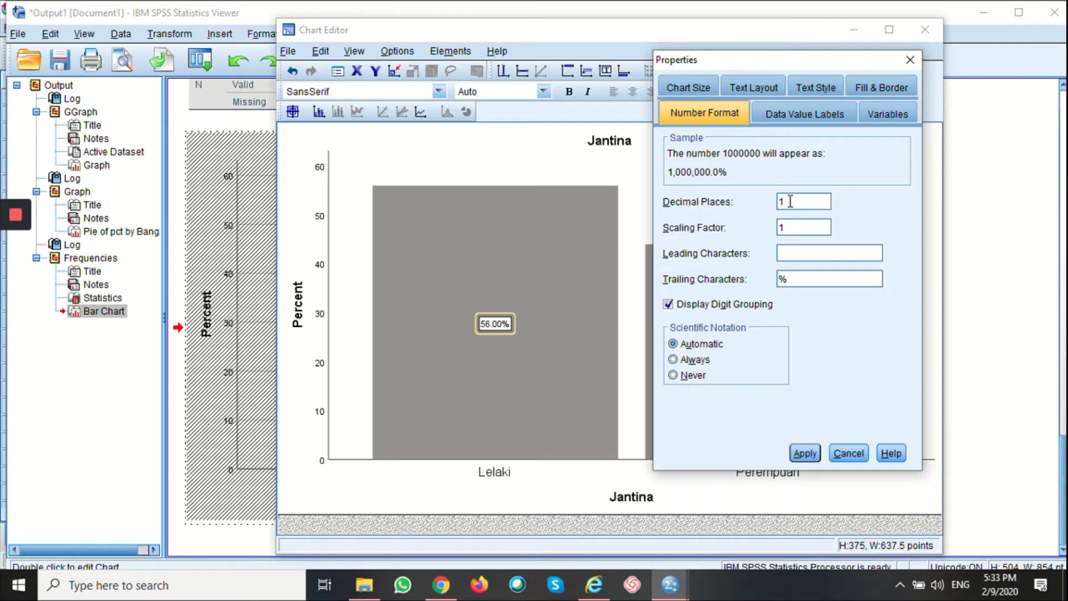
click(807, 454)
click(848, 453)
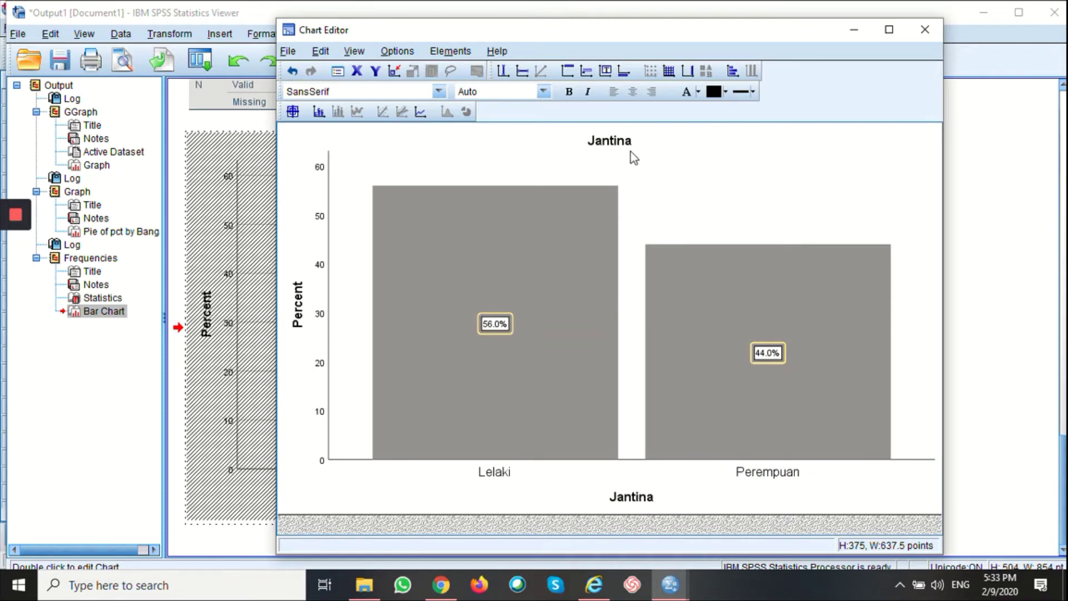
- Delete the 'Jantina' title text from the top of the bar chart
click(599, 141)
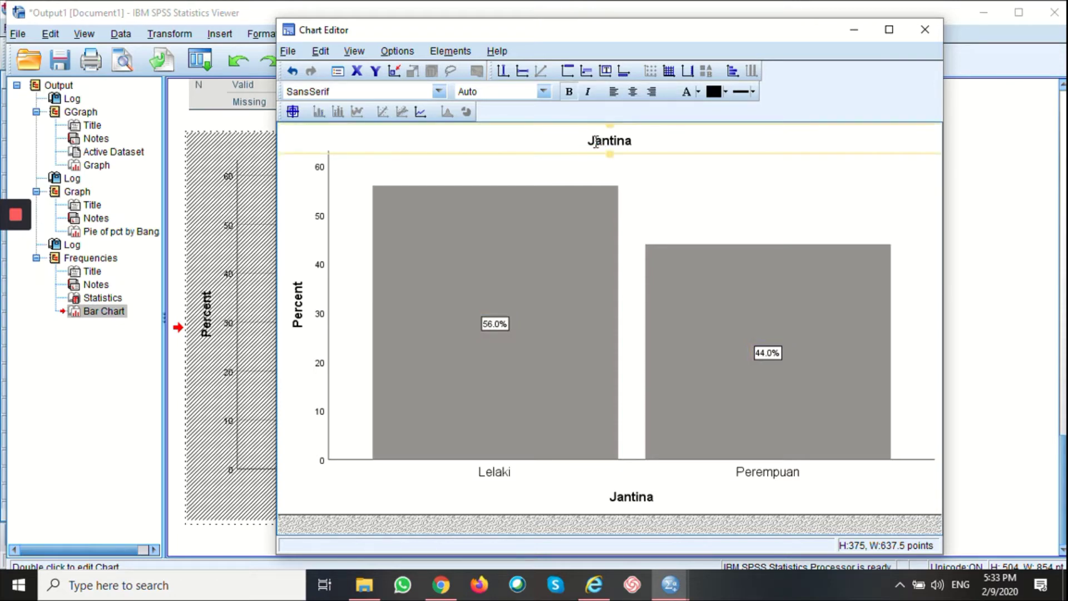
click(591, 142)
drag(624, 137, 590, 142)
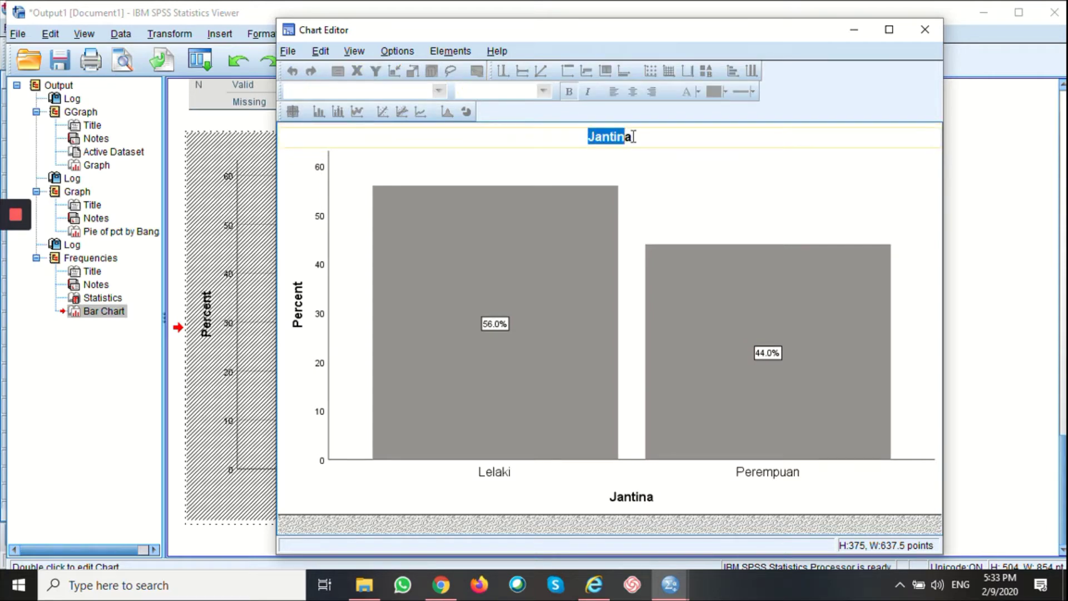
key(BackSpace)
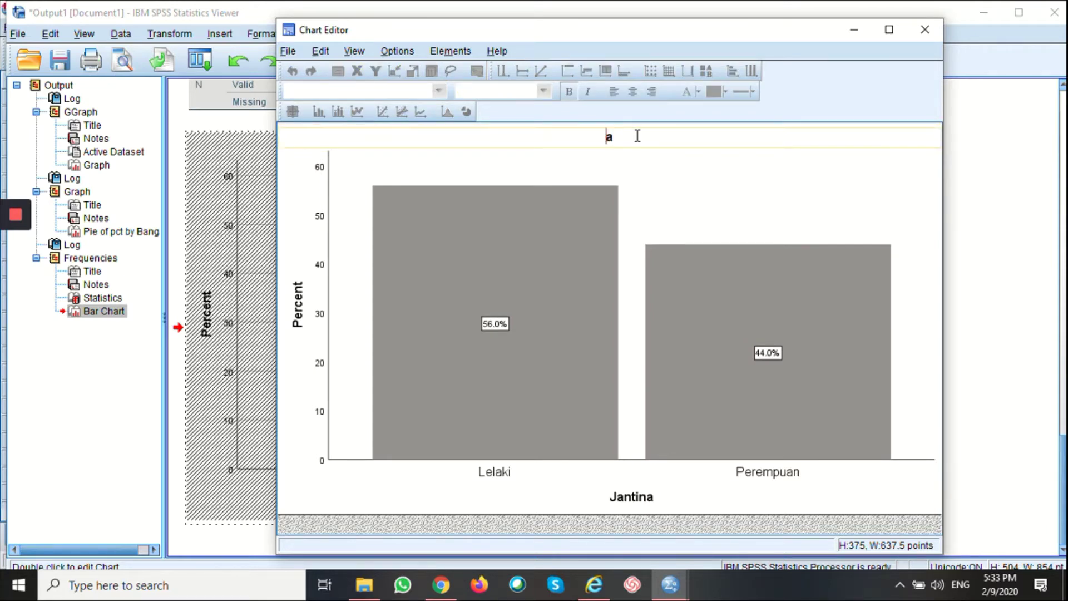
key(Delete)
click(887, 184)
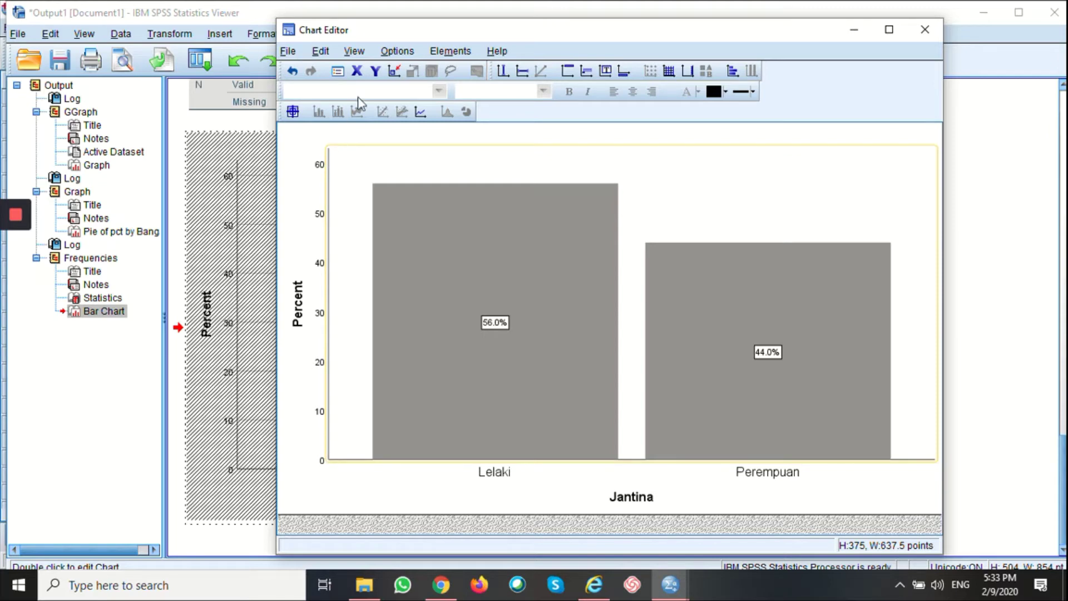
- Set the Percent axis scale to minimum 0, maximum 100 and major increment 20
click(376, 73)
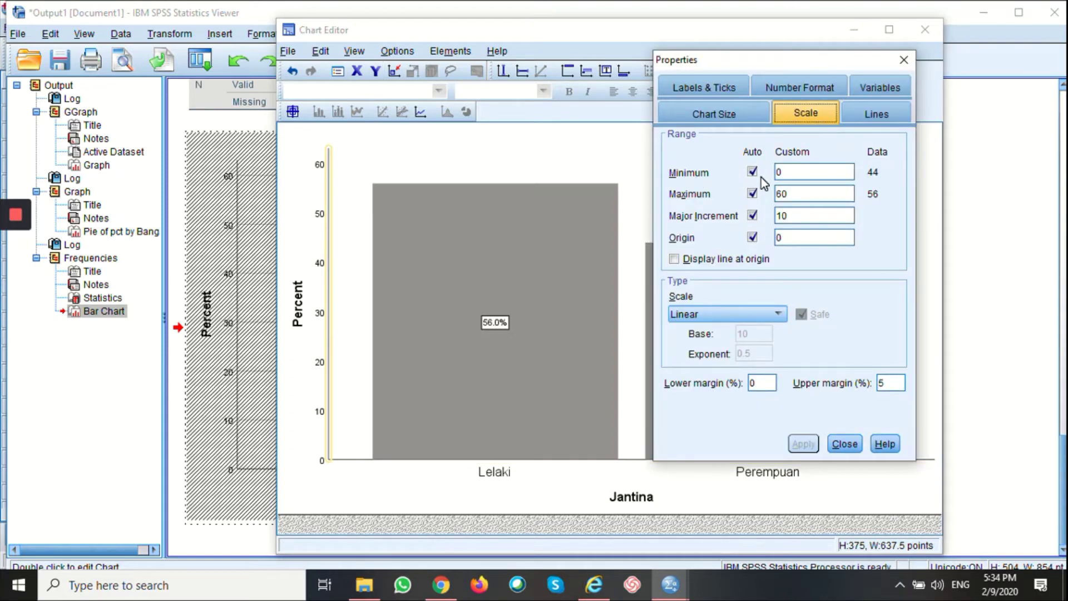
click(752, 173)
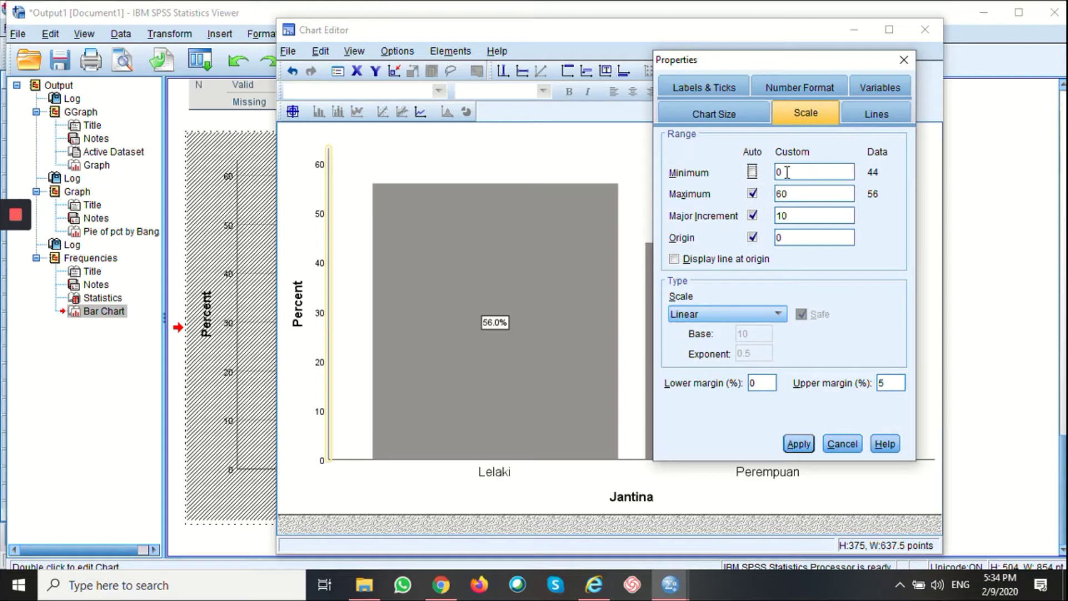
click(753, 193)
double_click(780, 194)
text(100)
click(753, 216)
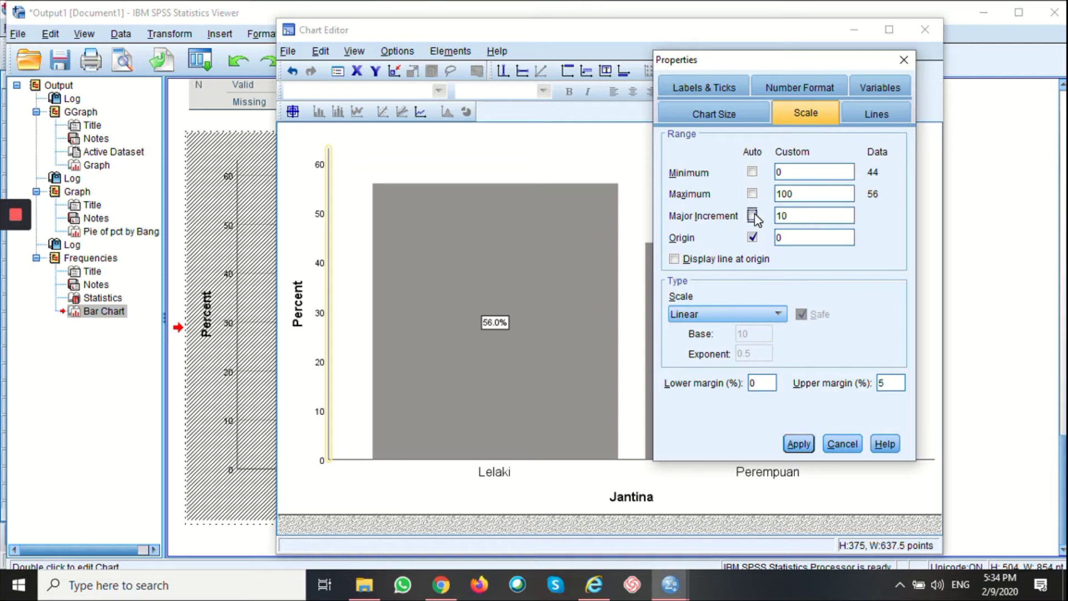
double_click(783, 215)
text(20)
click(804, 445)
click(849, 442)
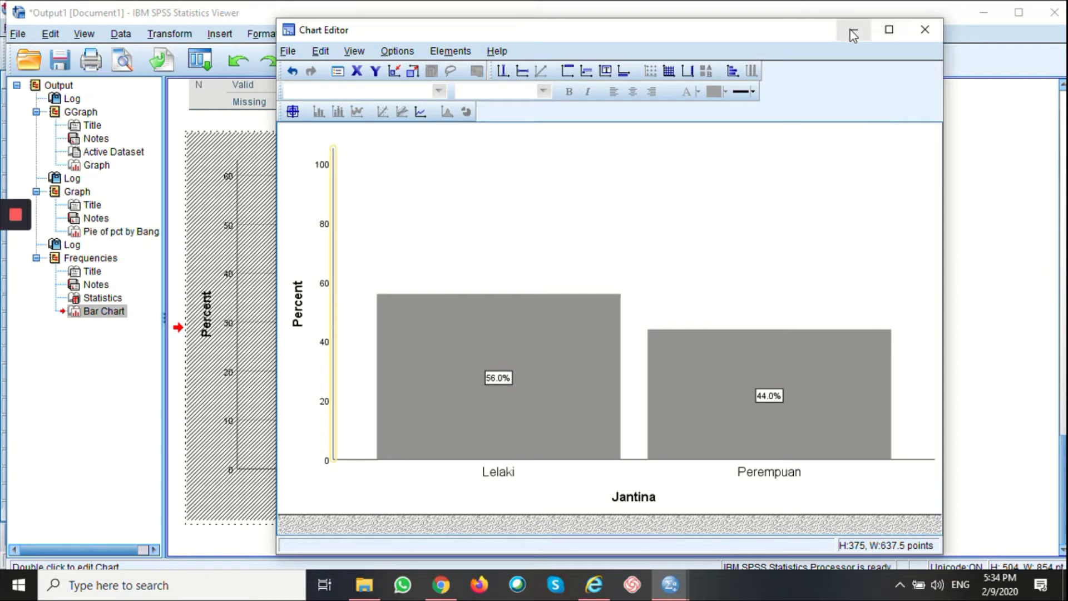
- Close the bar chart editor and open the Bangsa pie chart in the Chart Editor
click(924, 31)
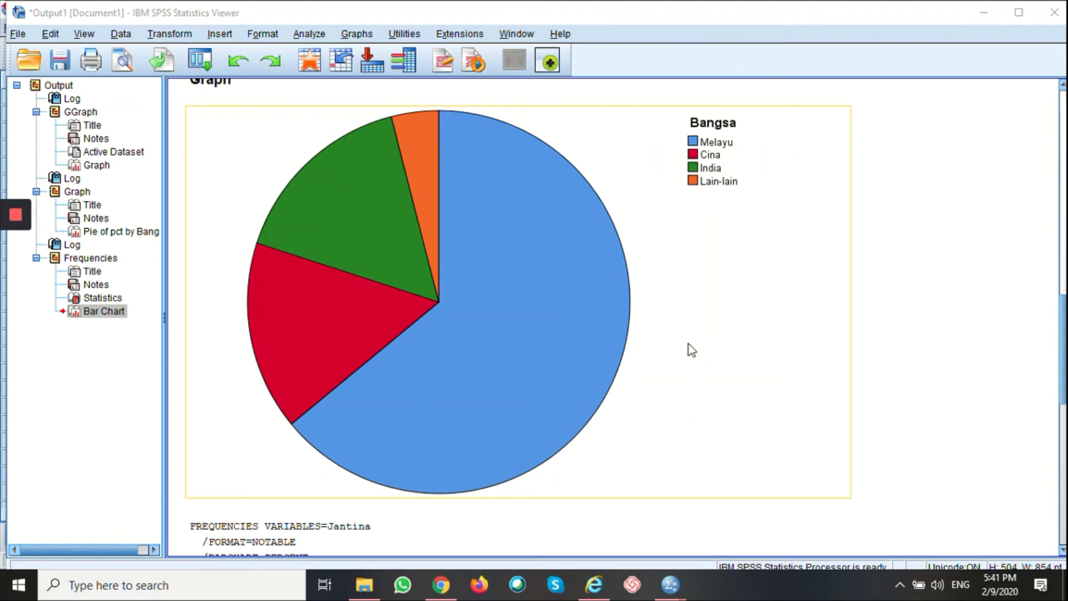
double_click(688, 344)
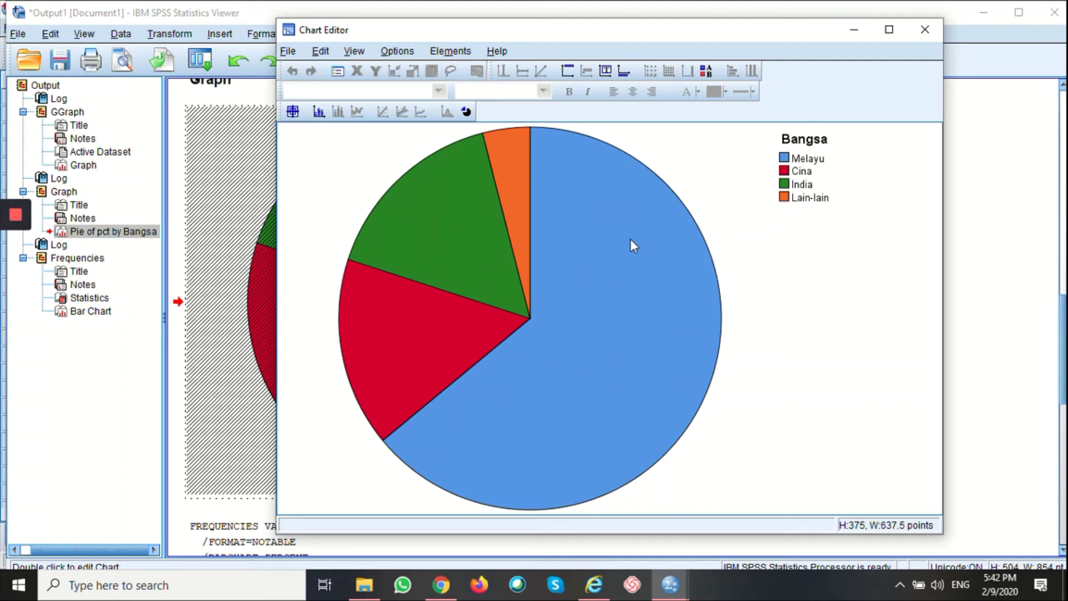
- Show data labels with percentage and Bangsa category name on every pie slice
click(319, 115)
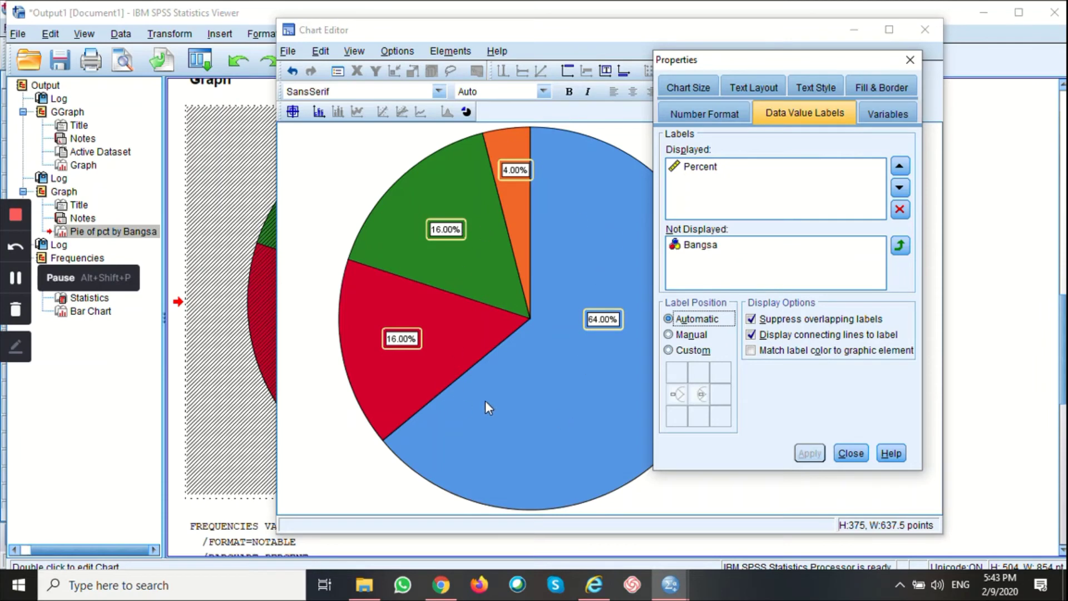
click(709, 250)
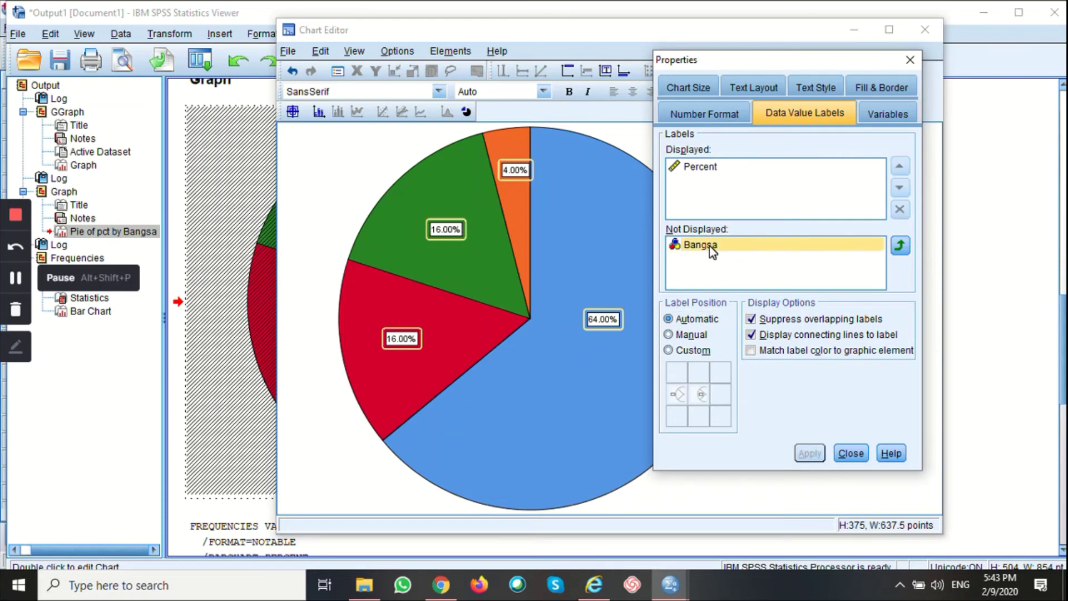
click(900, 246)
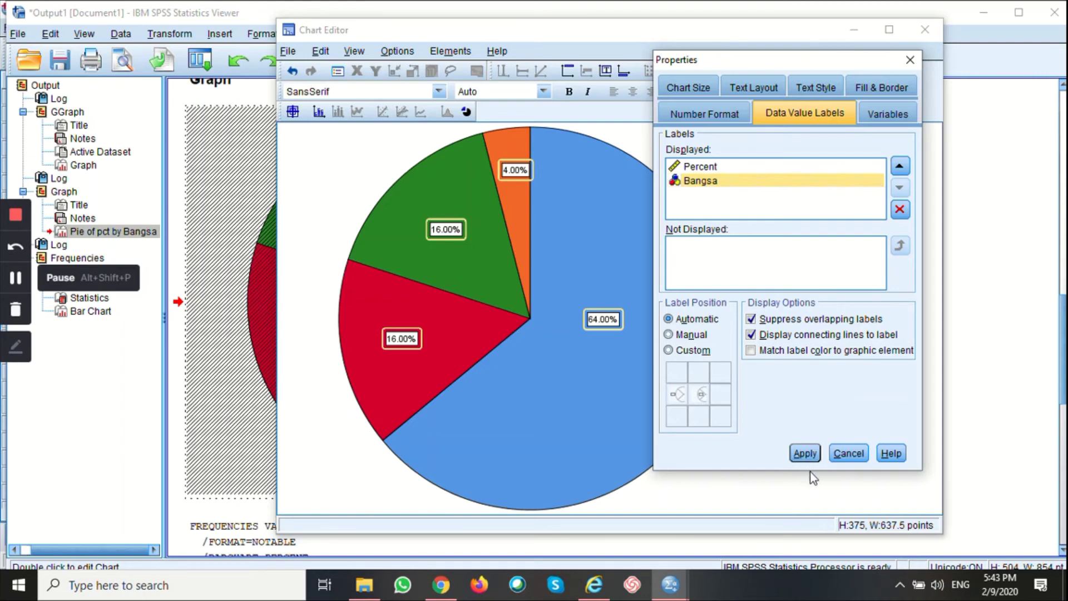
click(804, 453)
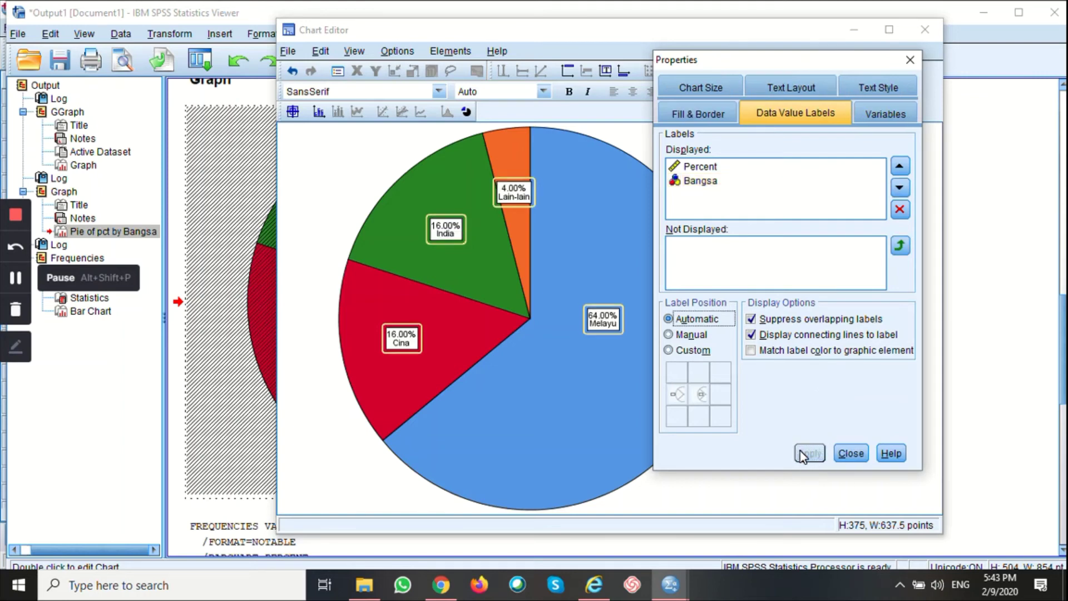
click(853, 451)
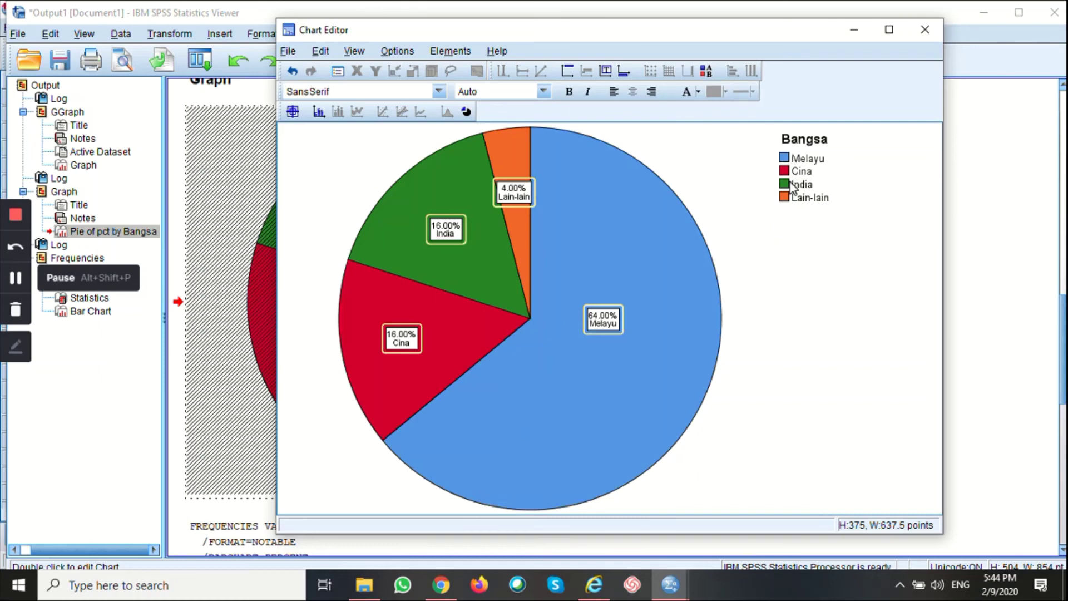
- Hide the Bangsa legend on the pie chart
click(795, 160)
right_click(796, 160)
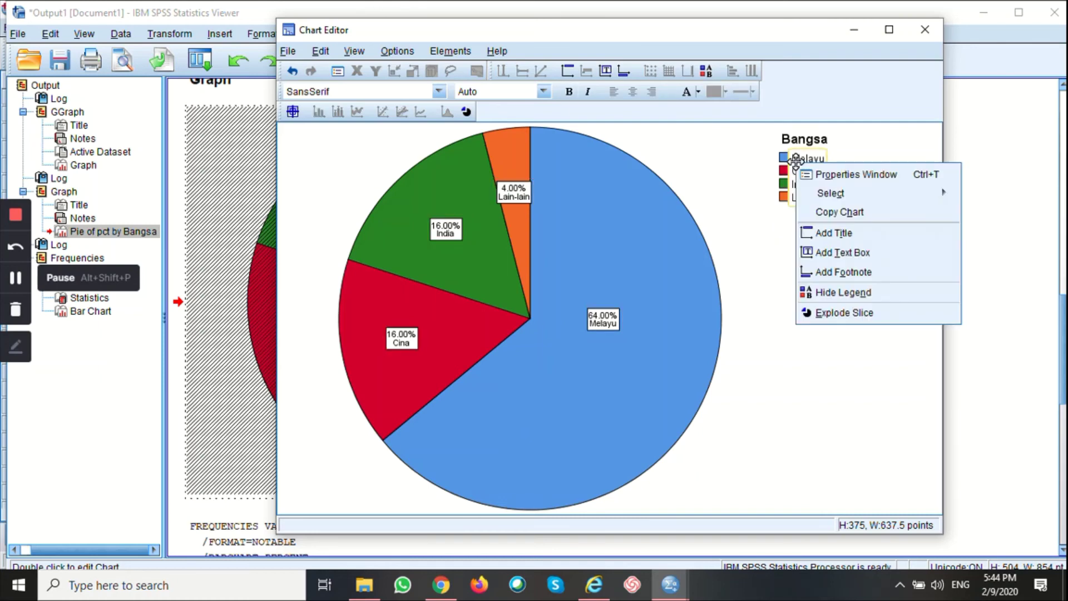
click(848, 294)
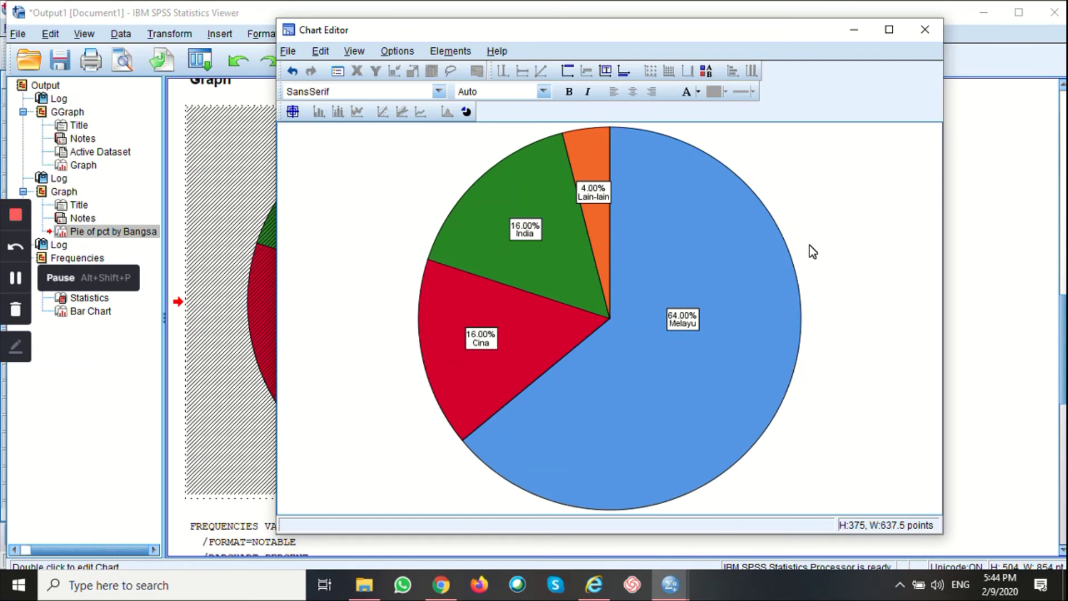
- Inspect each pie slice's fill colour in Properties and cancel without changes
double_click(719, 241)
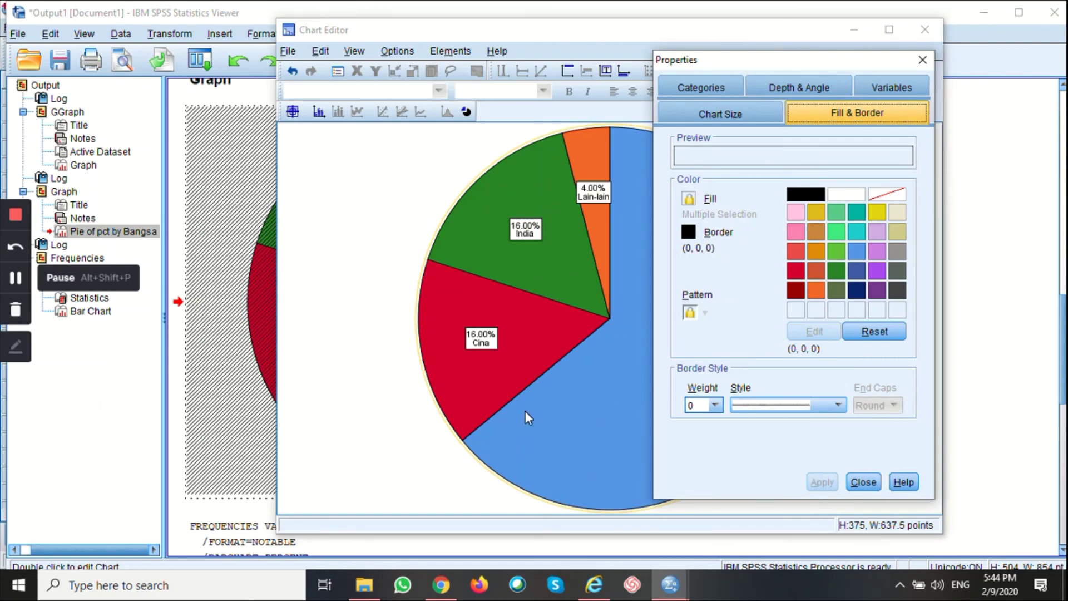
click(593, 379)
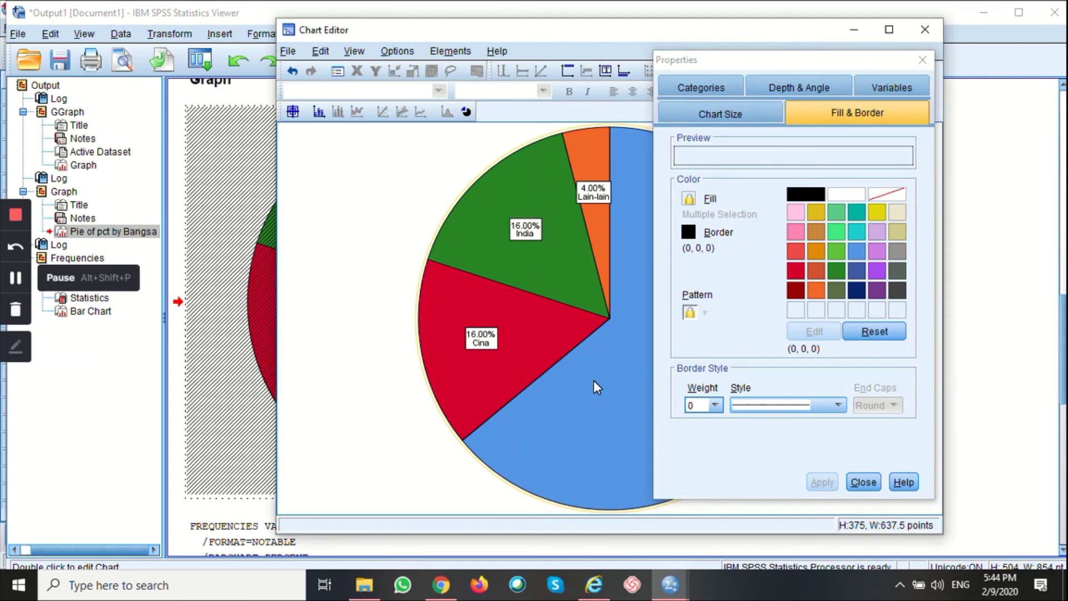
click(531, 333)
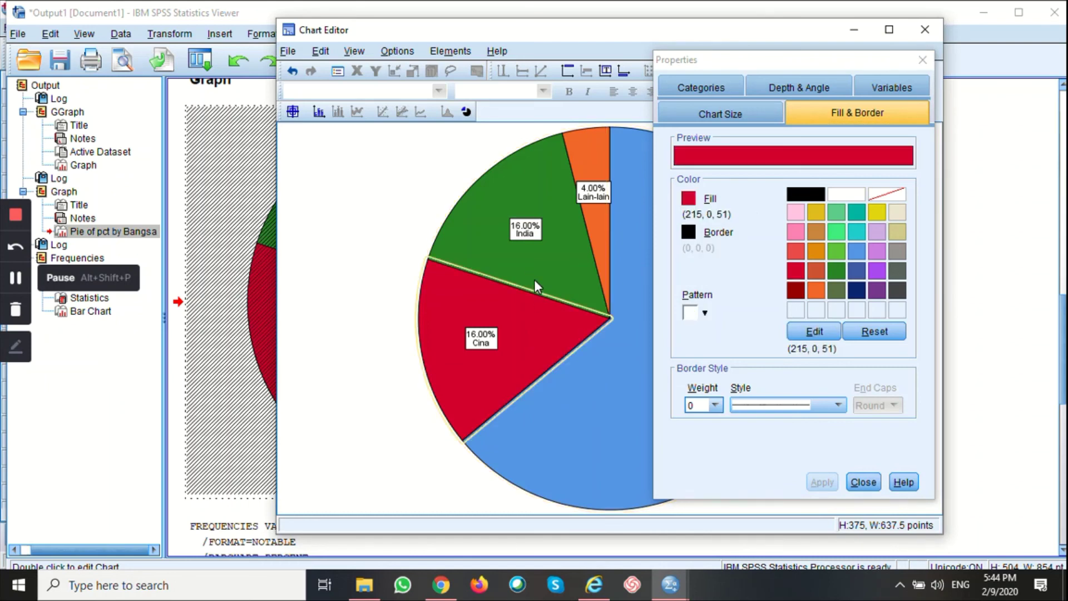
click(534, 279)
click(605, 401)
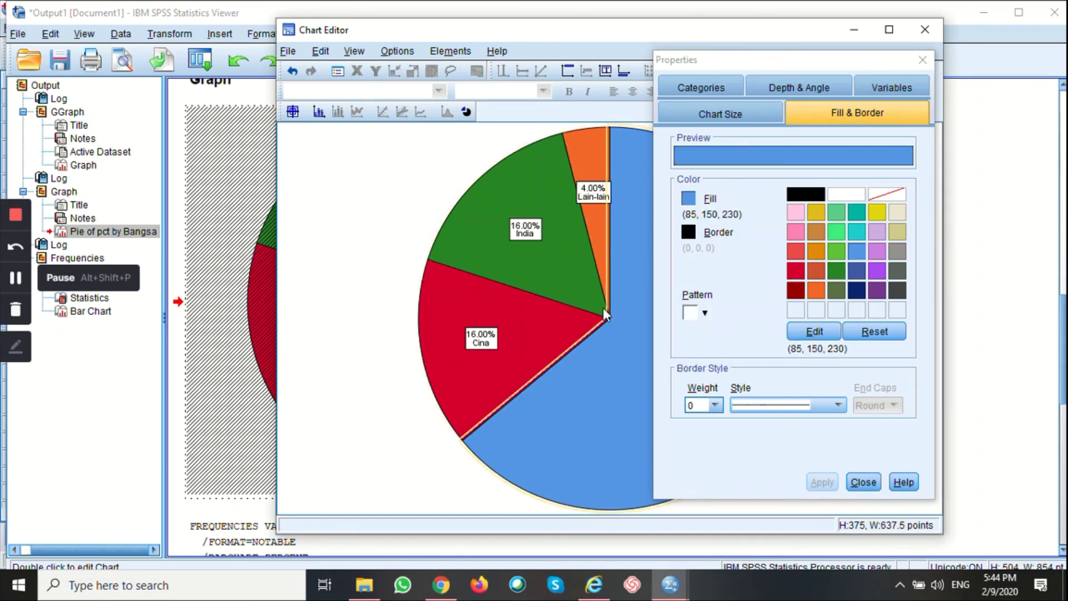
click(596, 224)
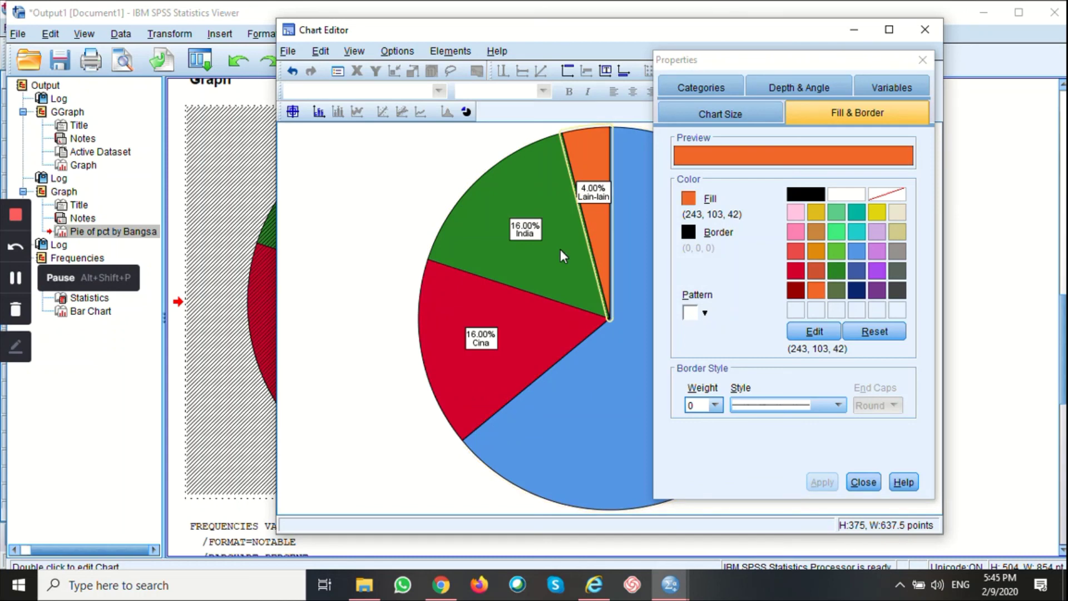
click(560, 249)
click(535, 339)
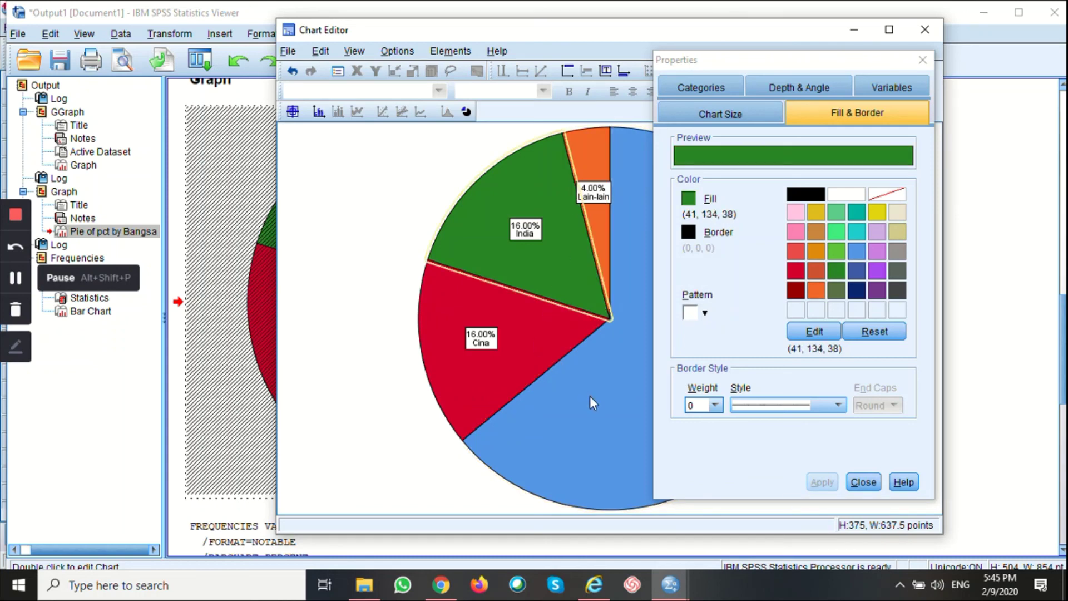
click(597, 397)
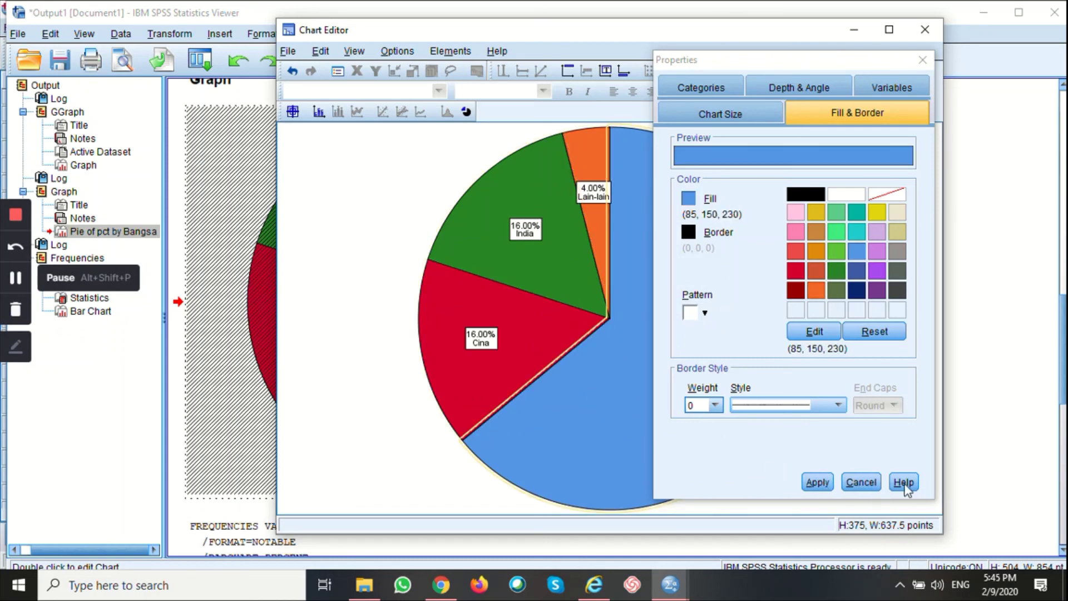
click(860, 482)
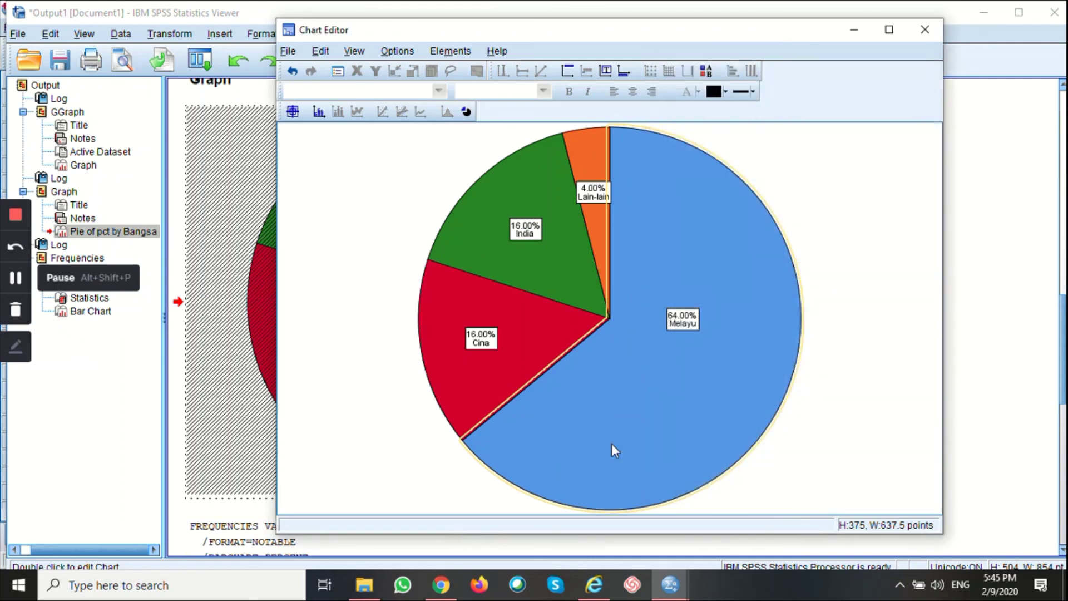
- Close the Chart Editor and deselect the updated pie chart in the Viewer
click(846, 212)
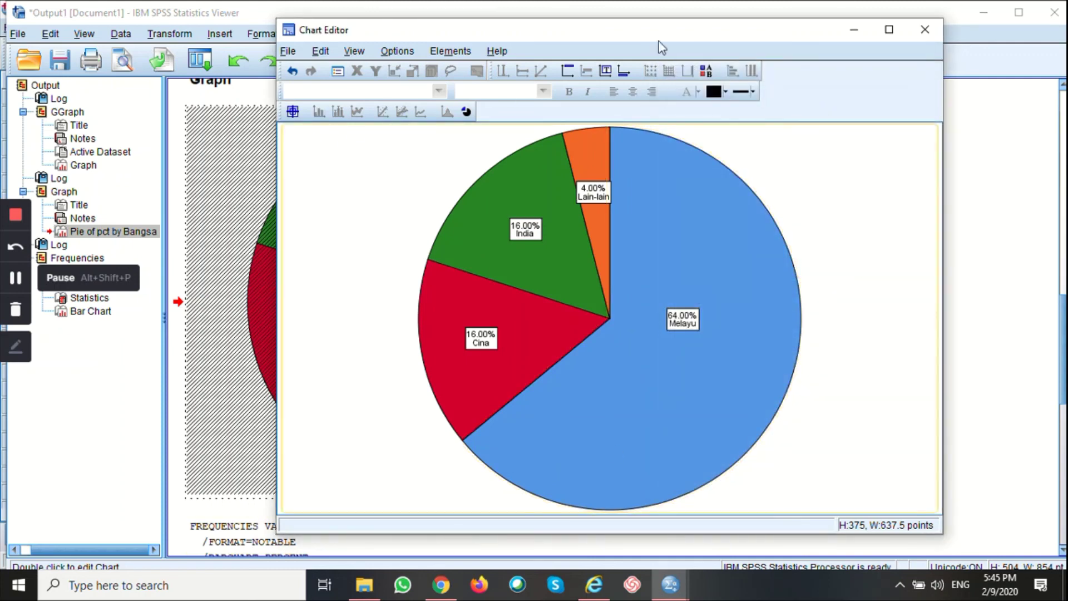
click(923, 30)
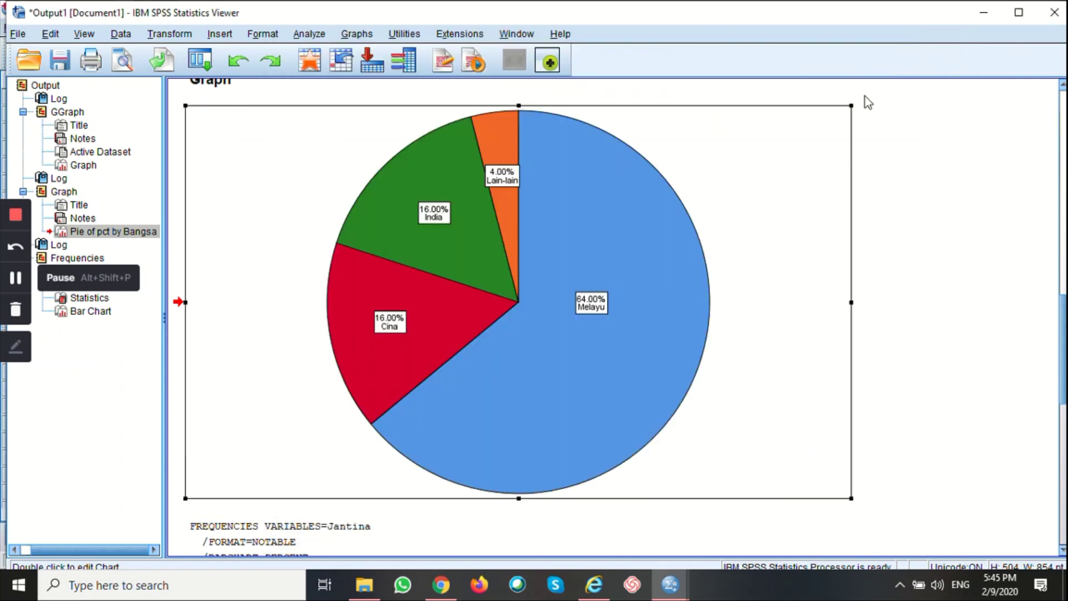
click(972, 245)
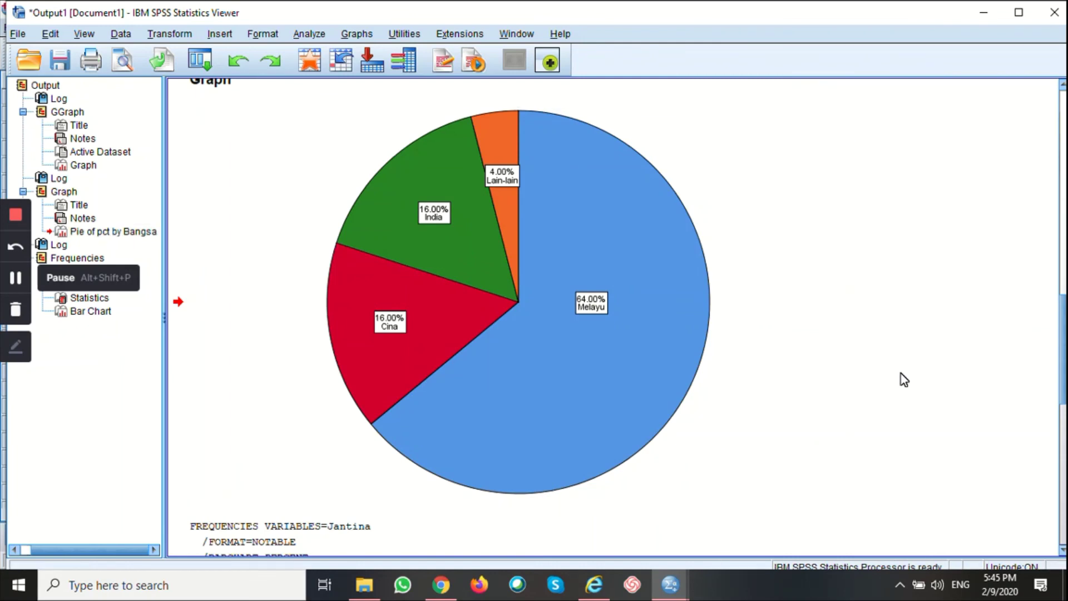